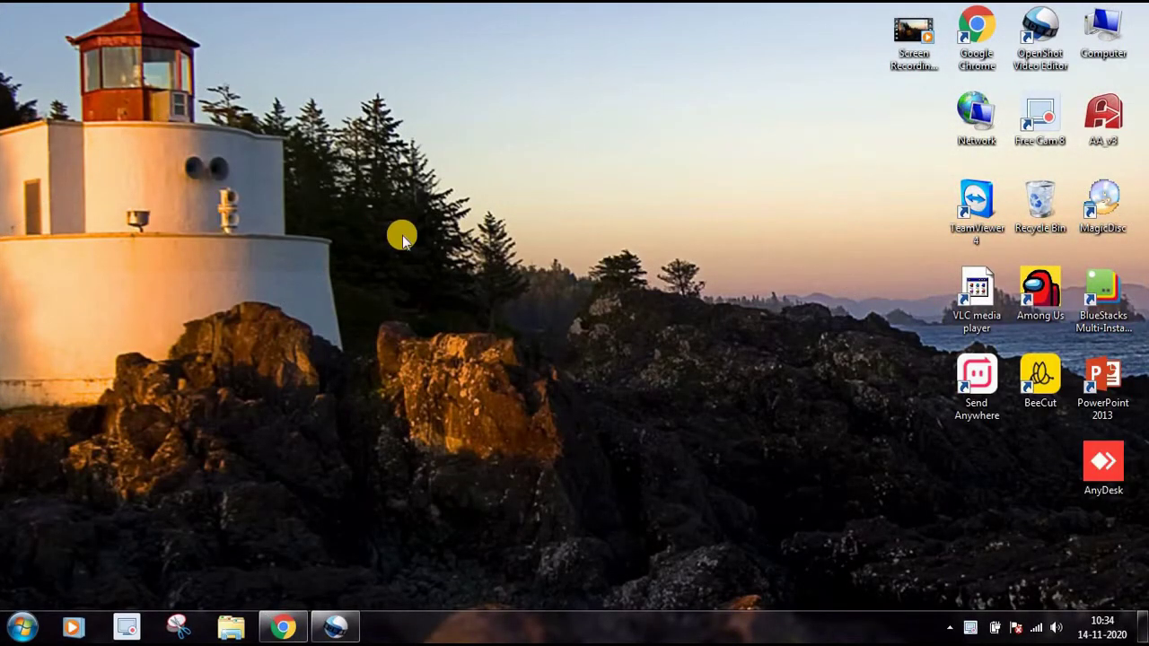
click(1040, 34)
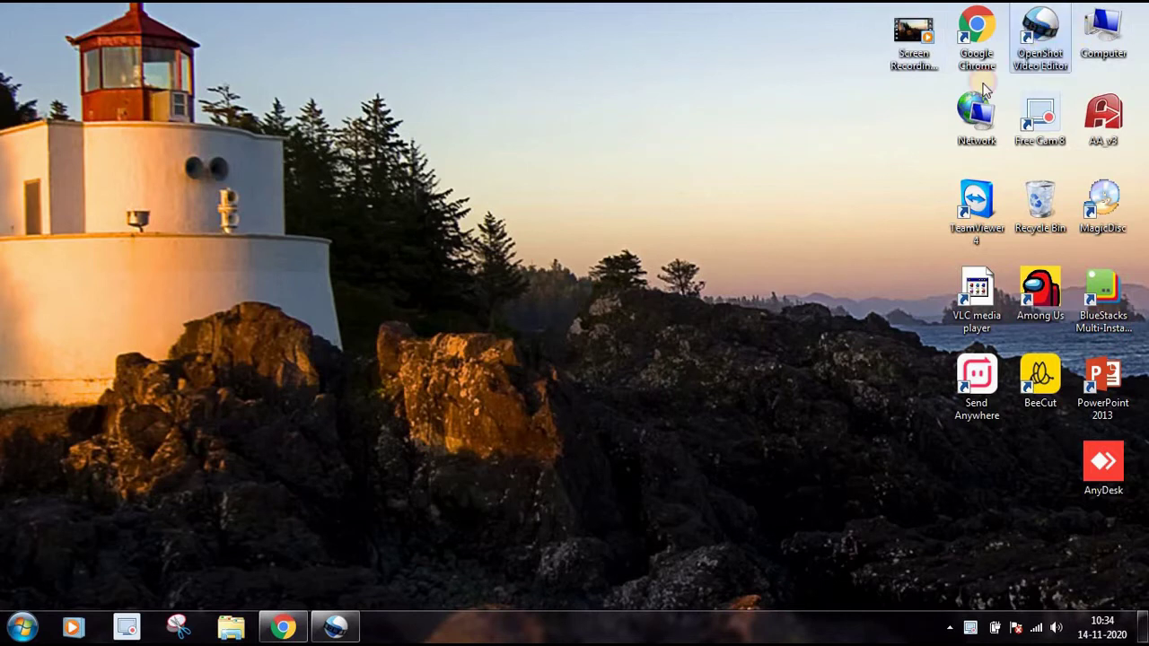
click(612, 174)
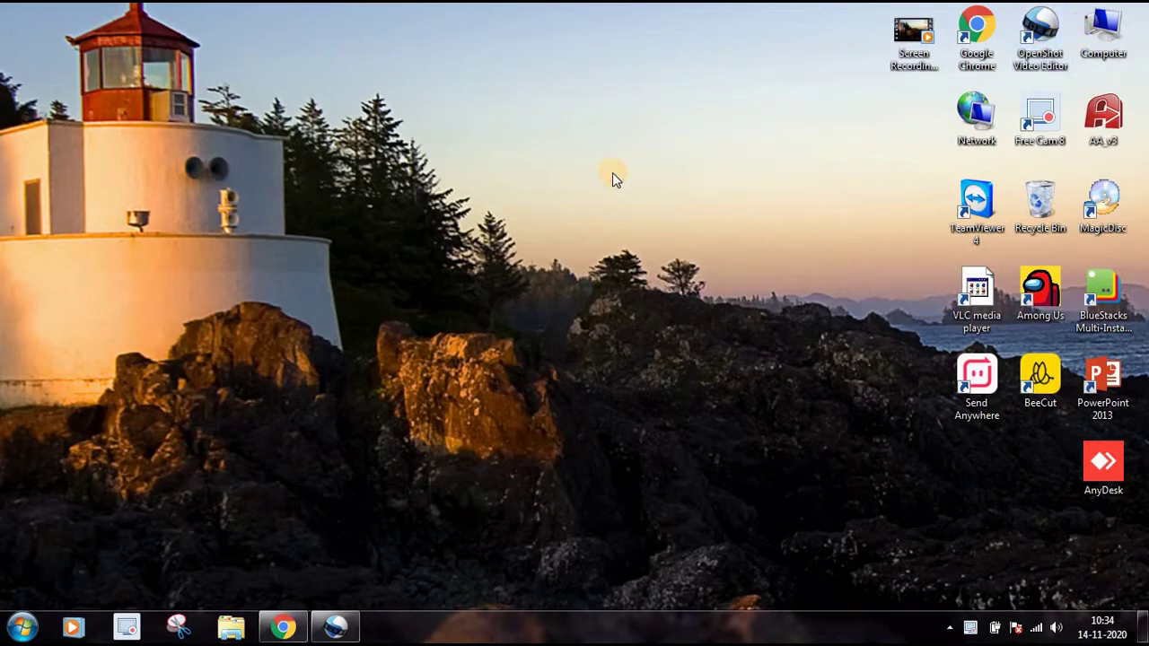
right_click(611, 173)
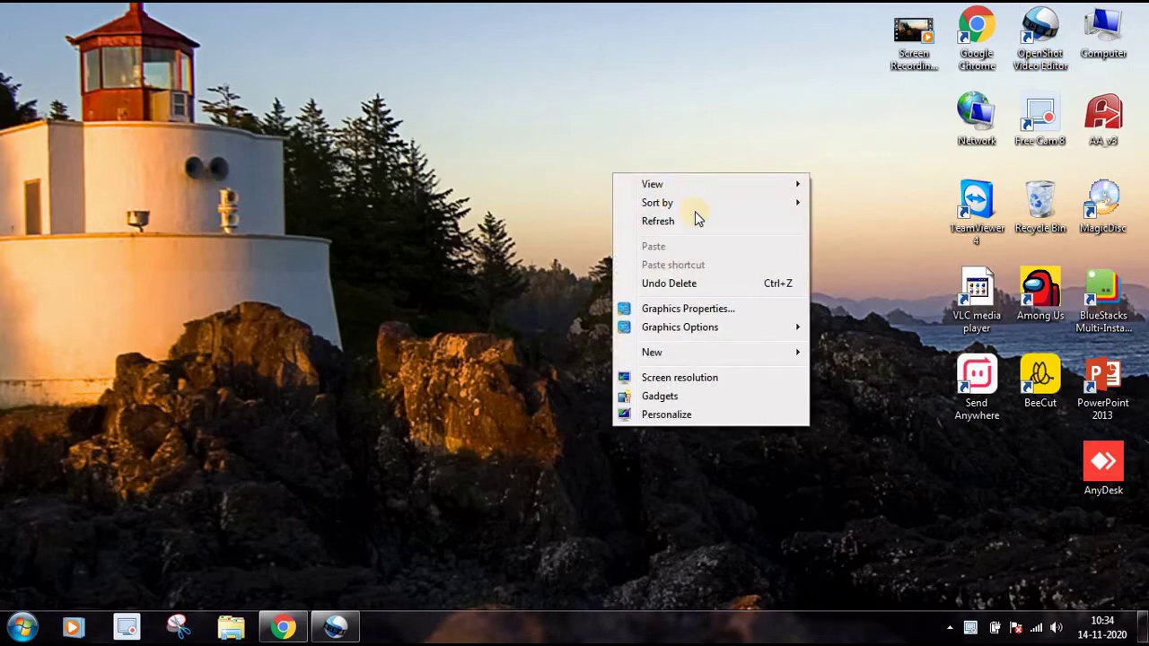
click(677, 222)
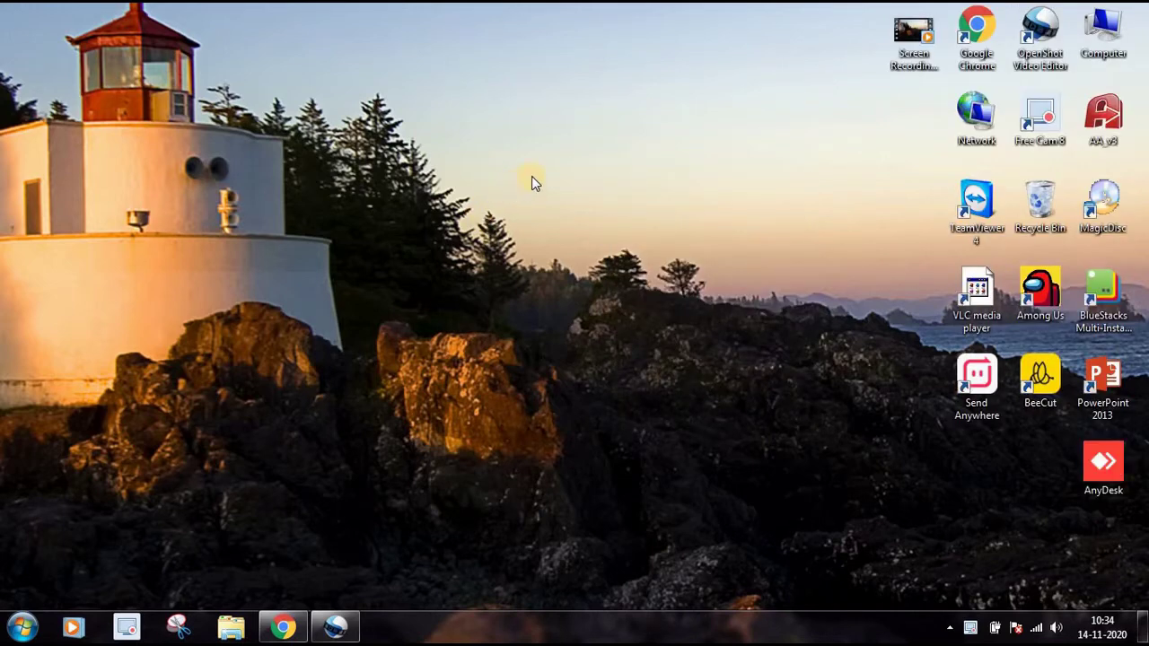
right_click(531, 179)
click(572, 228)
click(355, 631)
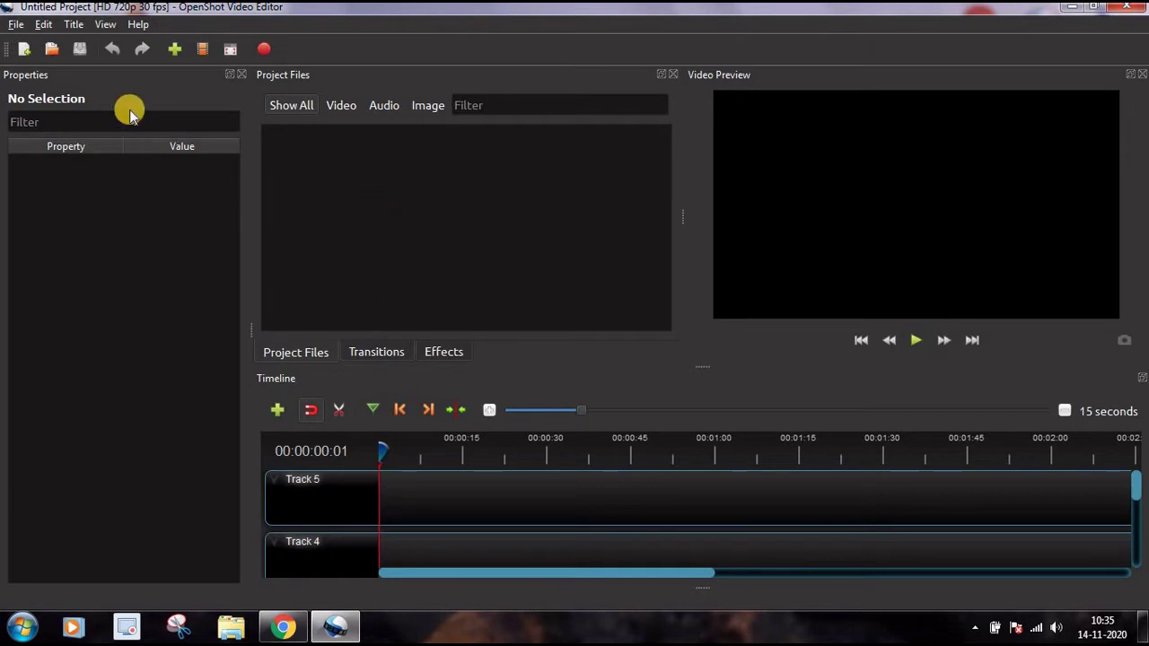
click(181, 51)
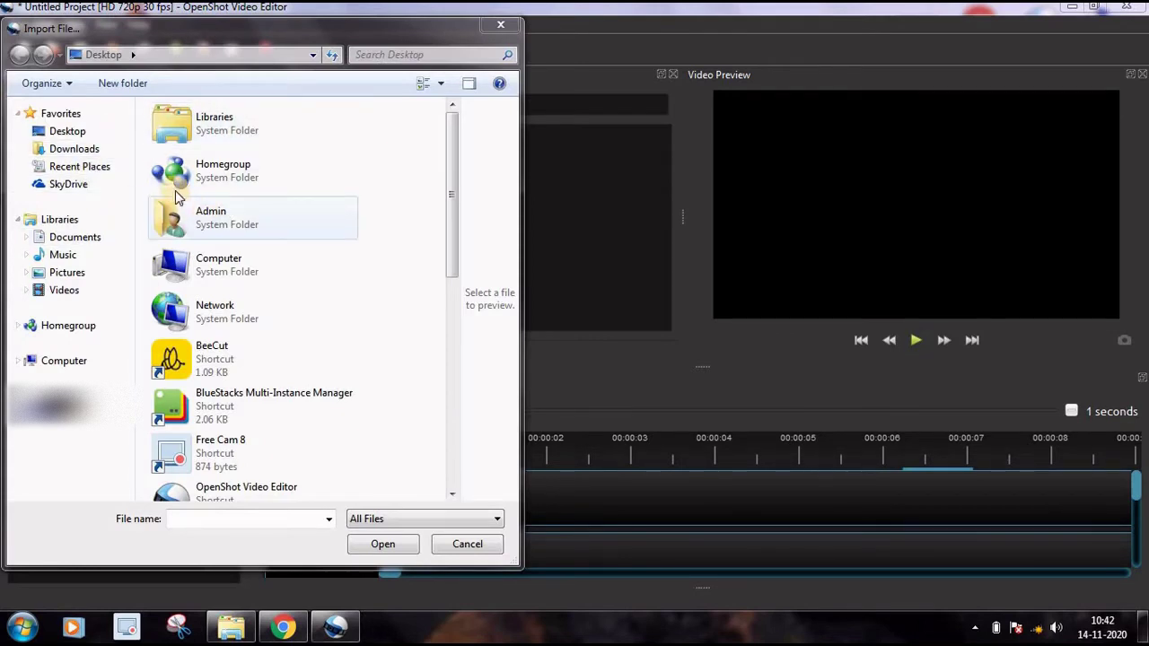
click(79, 132)
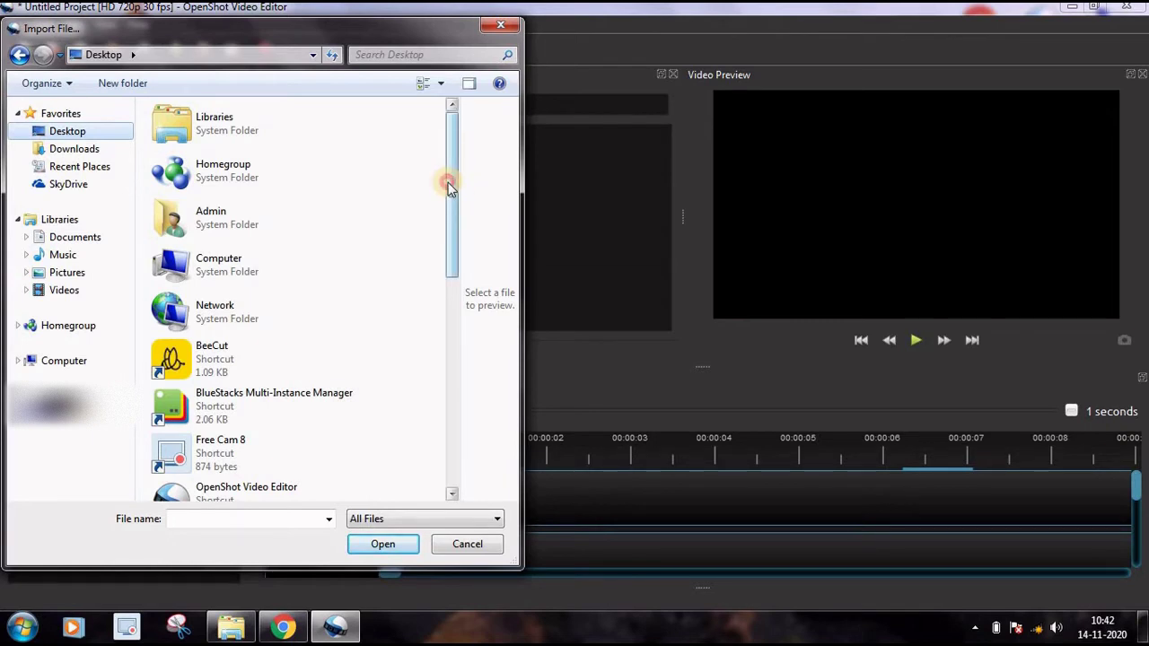
drag(447, 183, 448, 455)
click(179, 477)
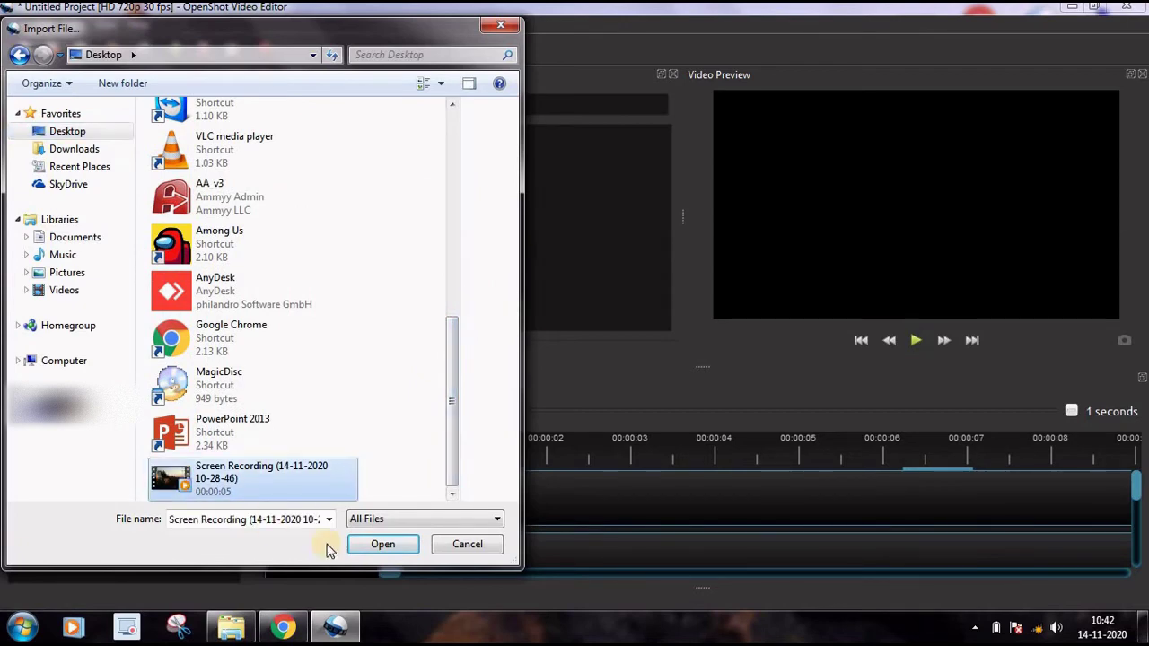
click(383, 543)
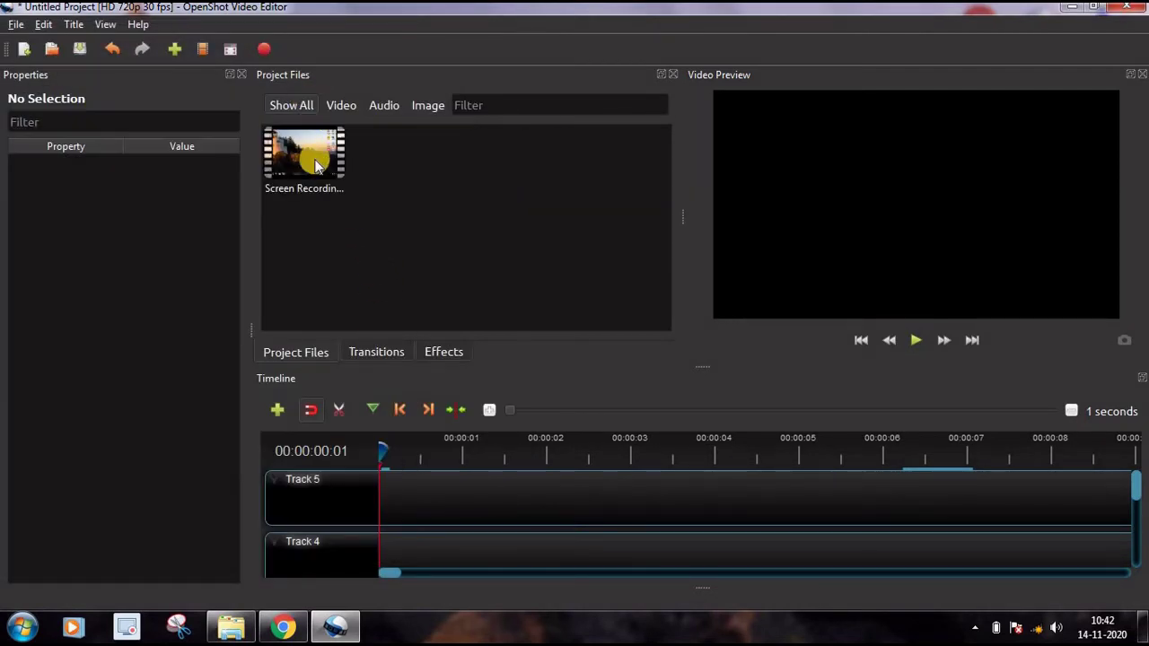
Step: Place the imported screen recording at the start of Track 5 and preview it, returning the playhead to the beginning
drag(316, 164, 378, 485)
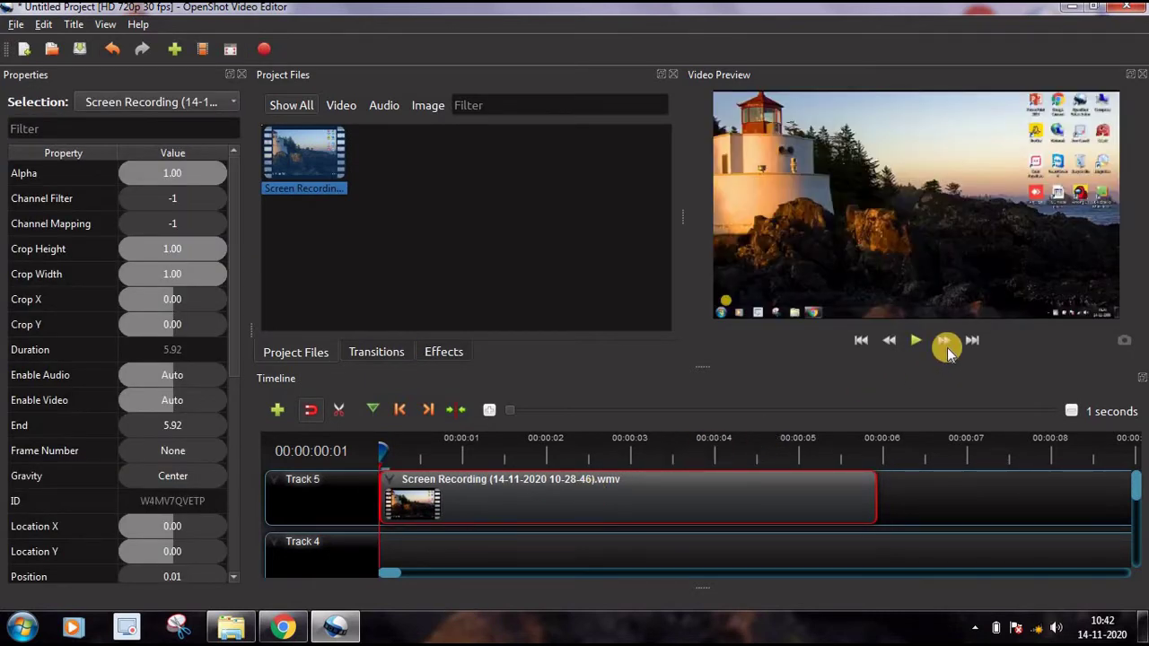
click(919, 341)
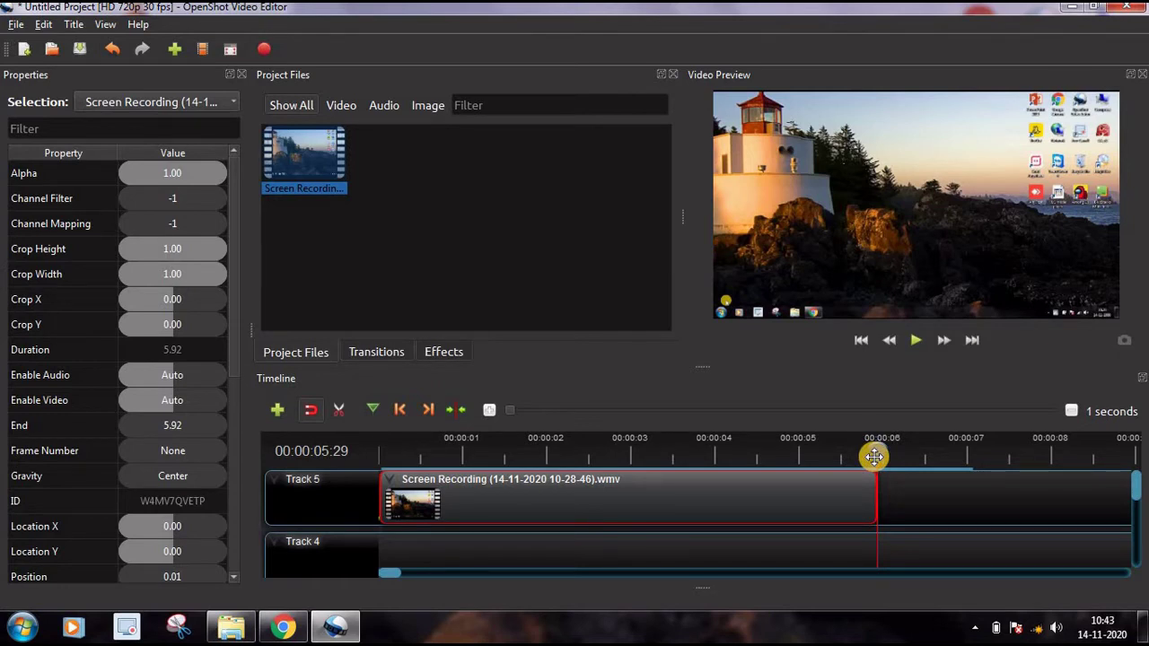
drag(873, 456, 809, 461)
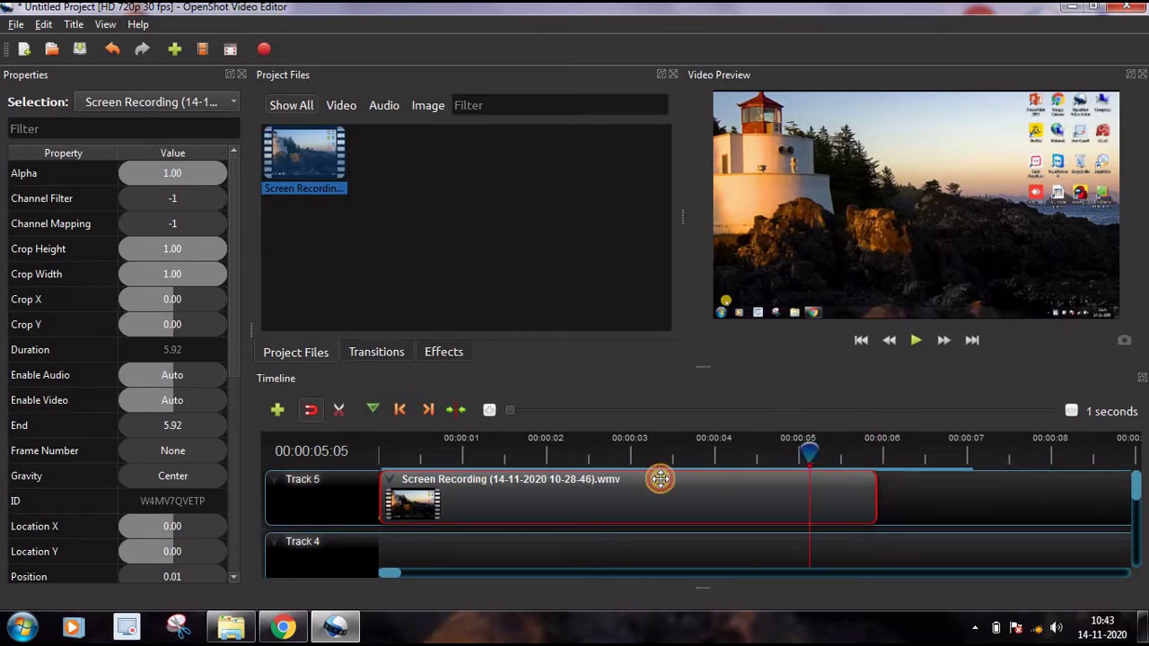
click(686, 440)
drag(543, 449, 351, 446)
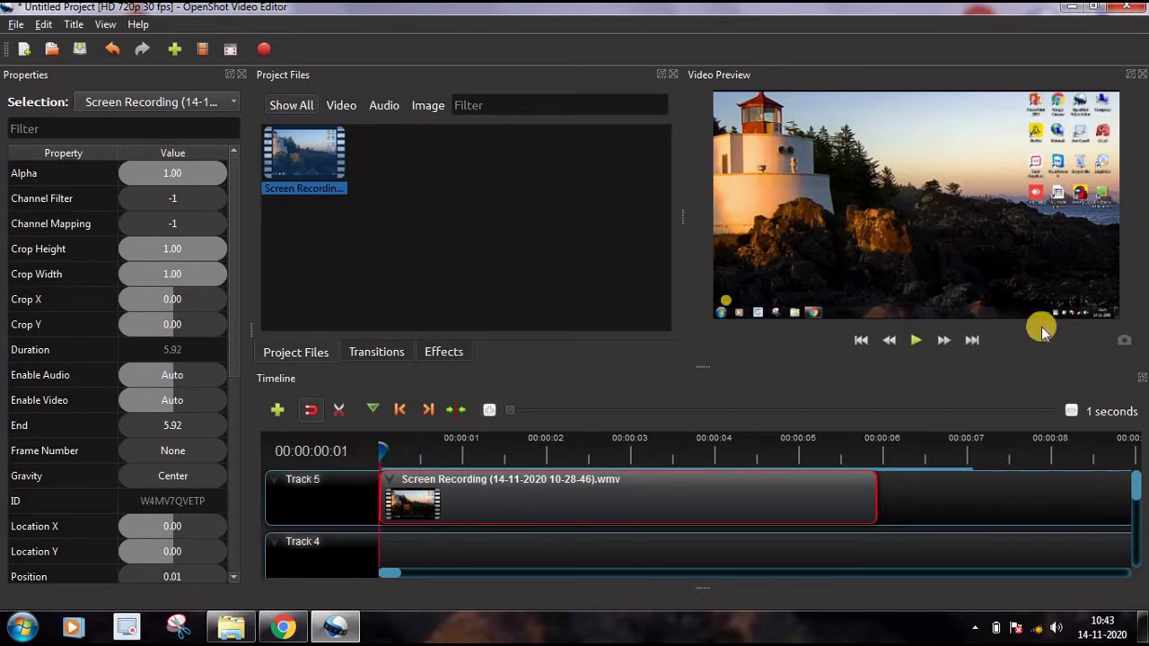
Step: Apply the Negative effect to the clip on Track 5 and open the effect's properties
click(444, 364)
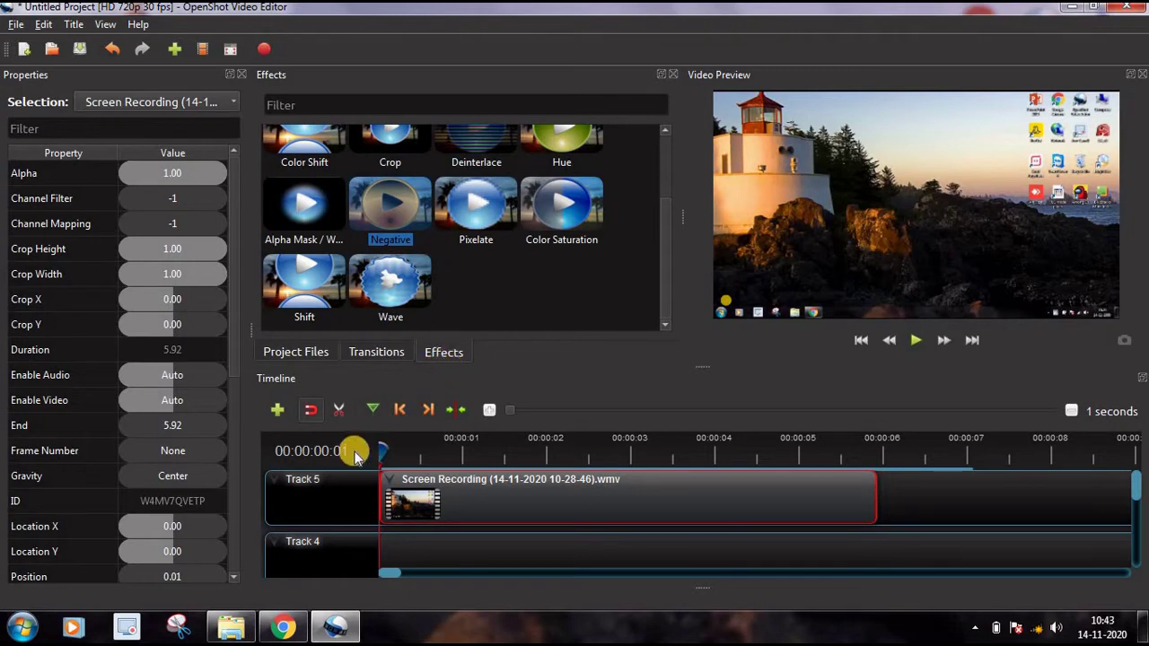
click(572, 304)
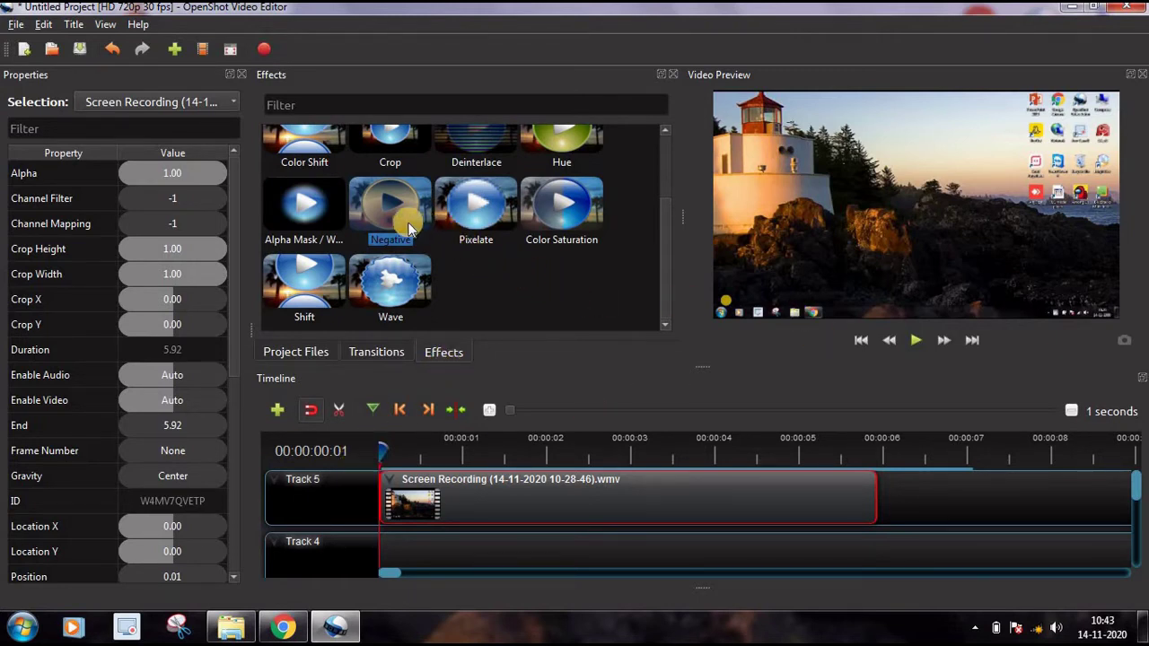
drag(402, 201, 490, 506)
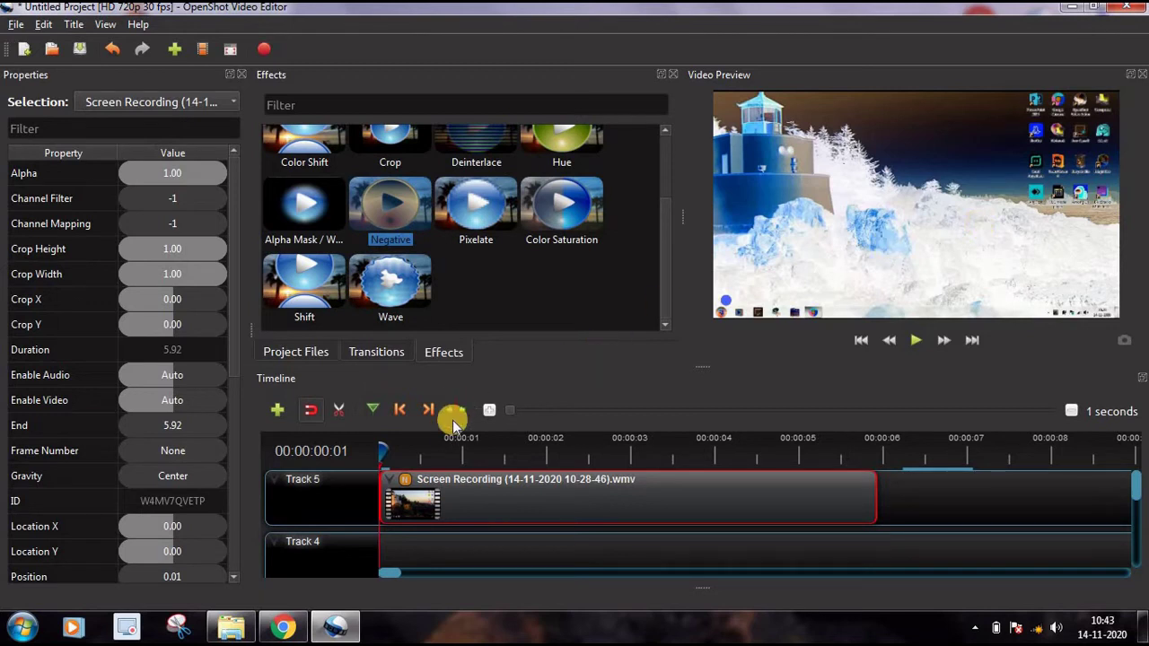
right_click(411, 485)
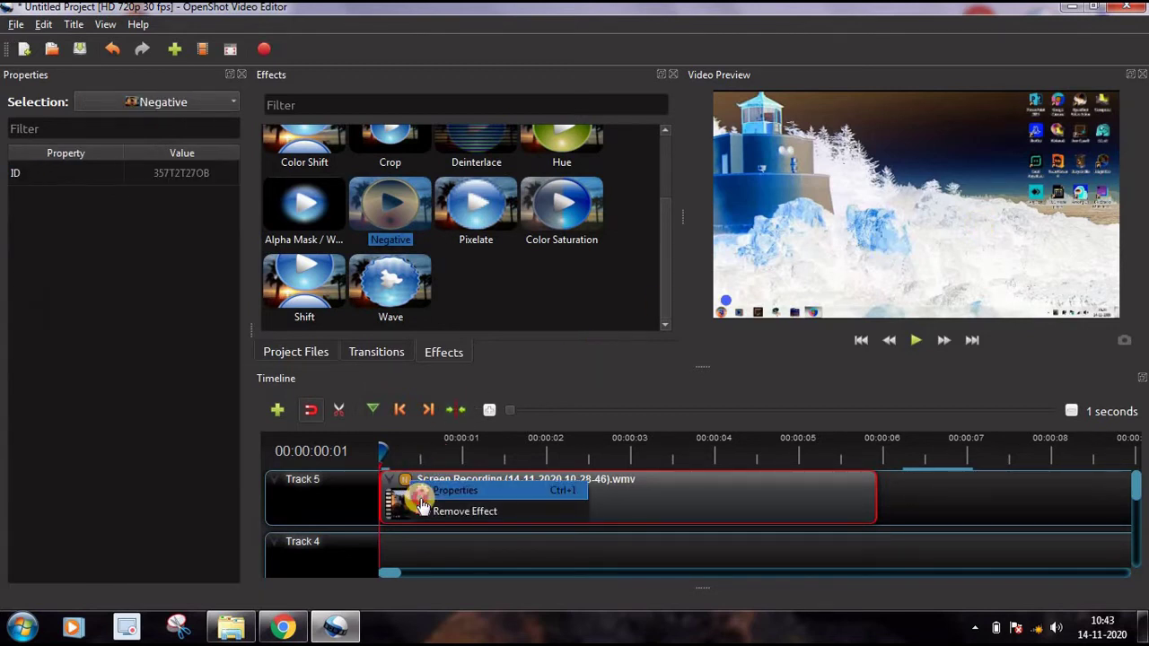
click(431, 496)
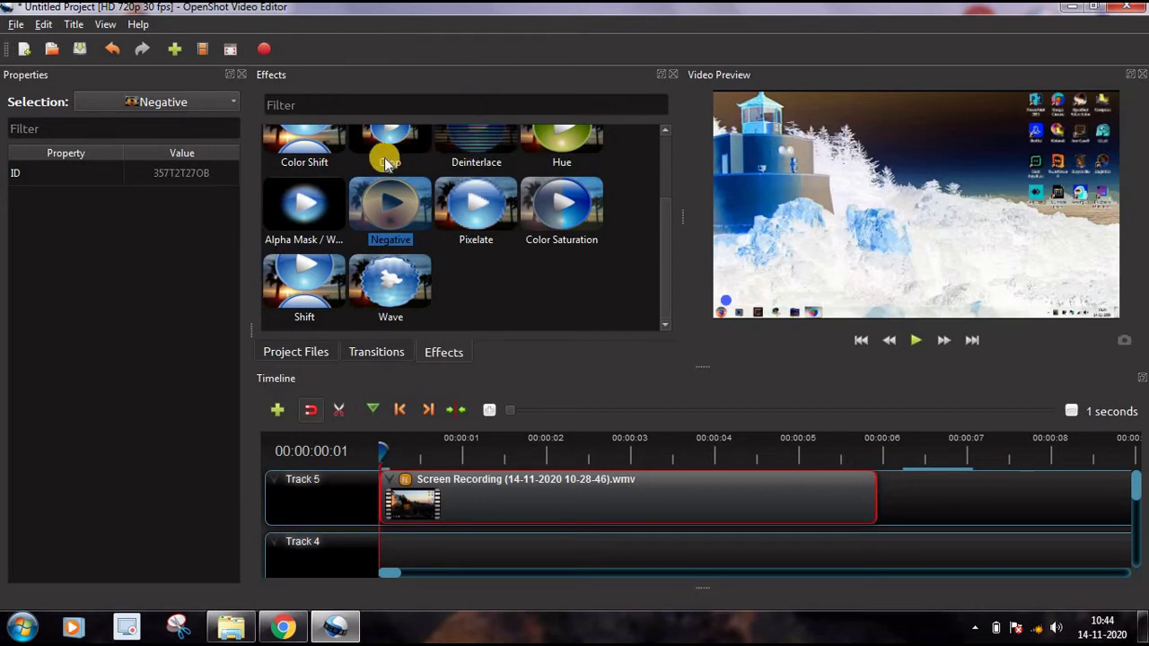
Step: Open the video export settings and replace the file name with htd
click(265, 51)
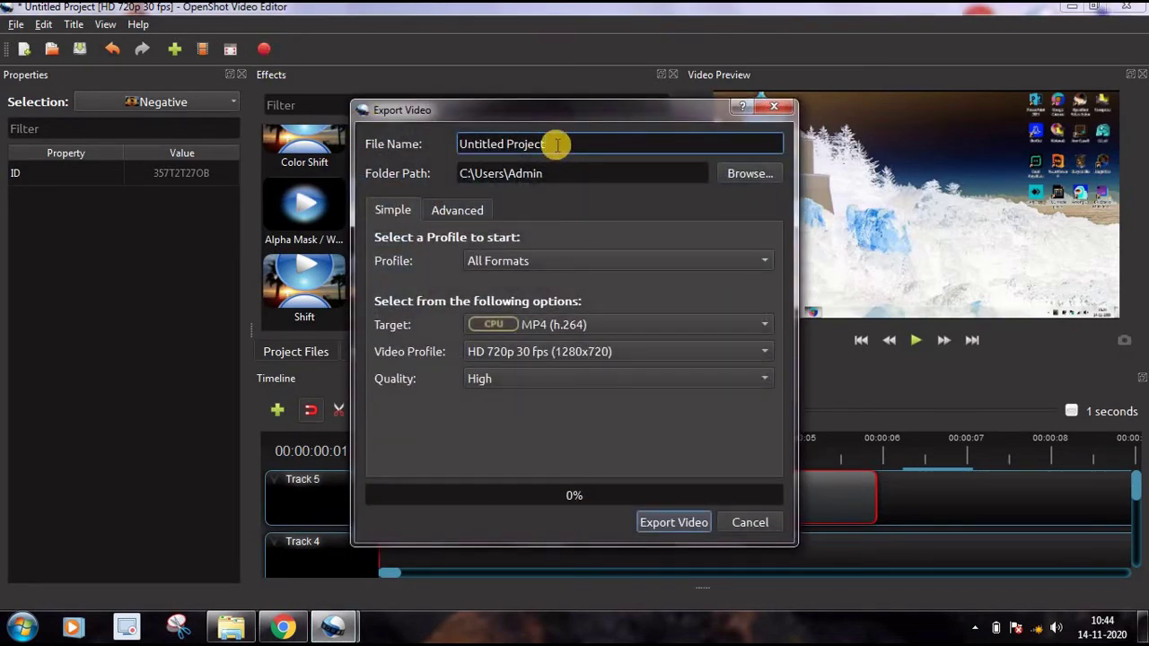
key(BackSpace)
key(BackSpace)
key(BackSpace)
key(BackSpace)
key(BackSpace)
key(BackSpace)
key(BackSpace)
key(BackSpace)
key(BackSpace)
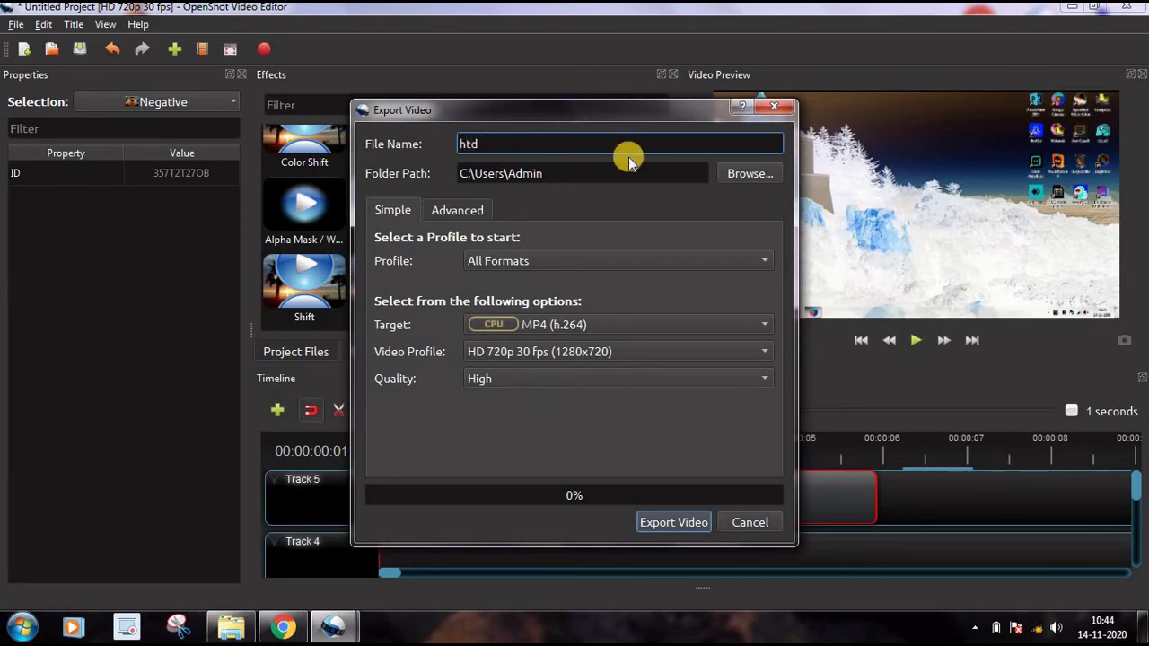
Step: Set the export folder to the Desktop and export the video, closing the export dialog when it finishes
click(748, 170)
click(480, 175)
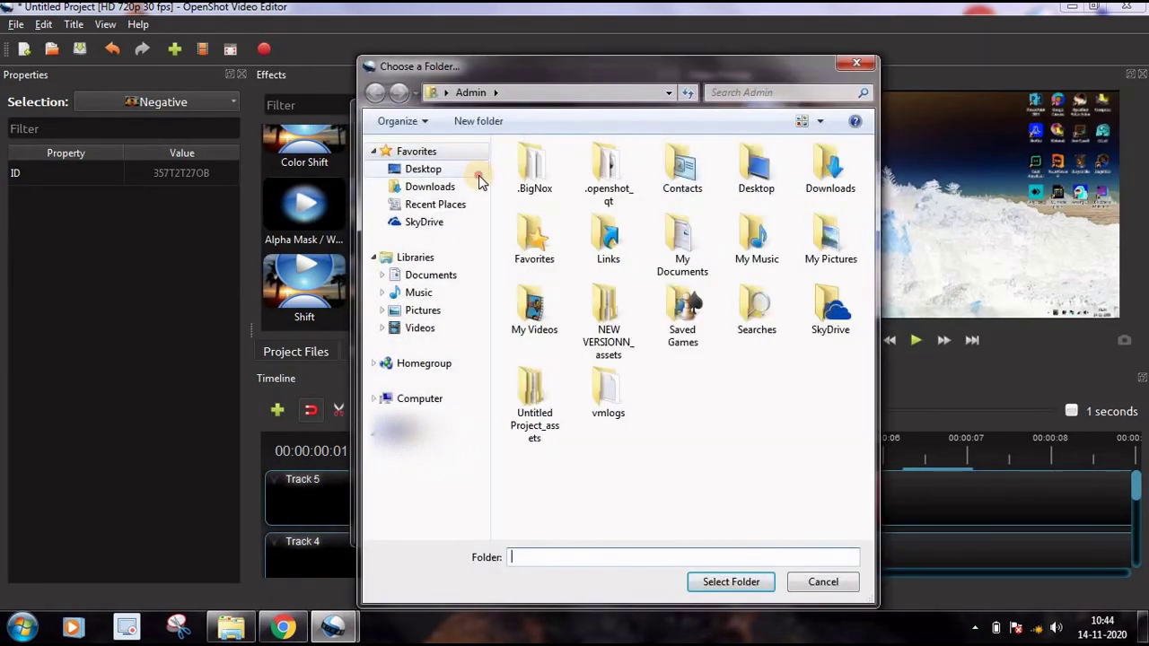
click(722, 583)
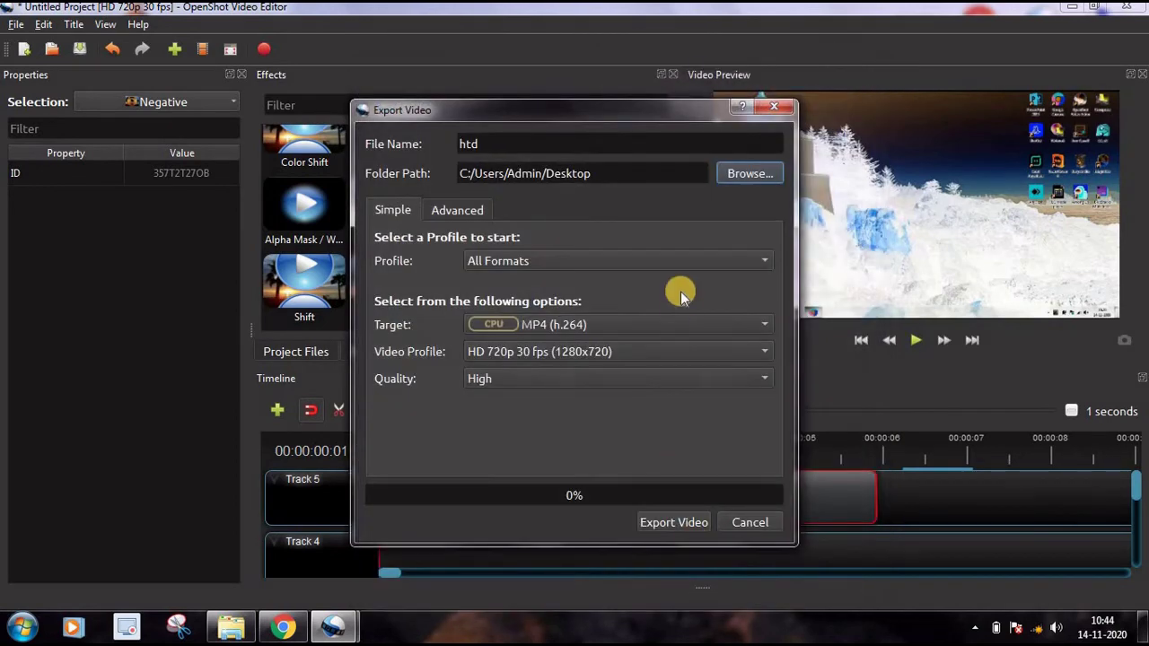
click(683, 522)
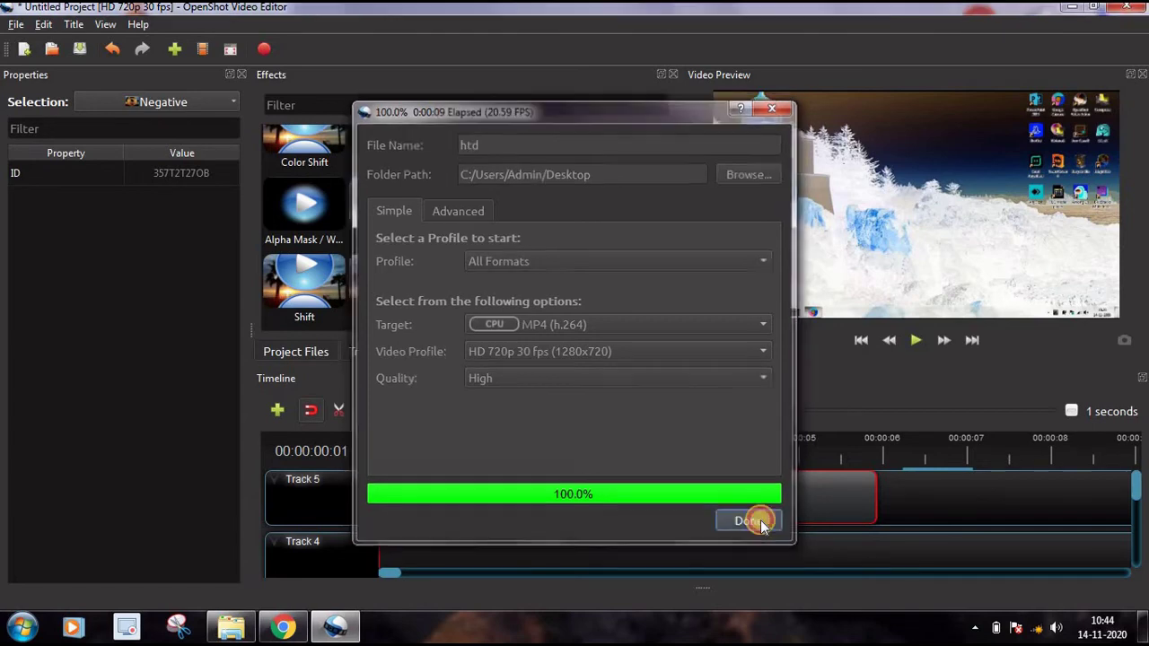
click(749, 522)
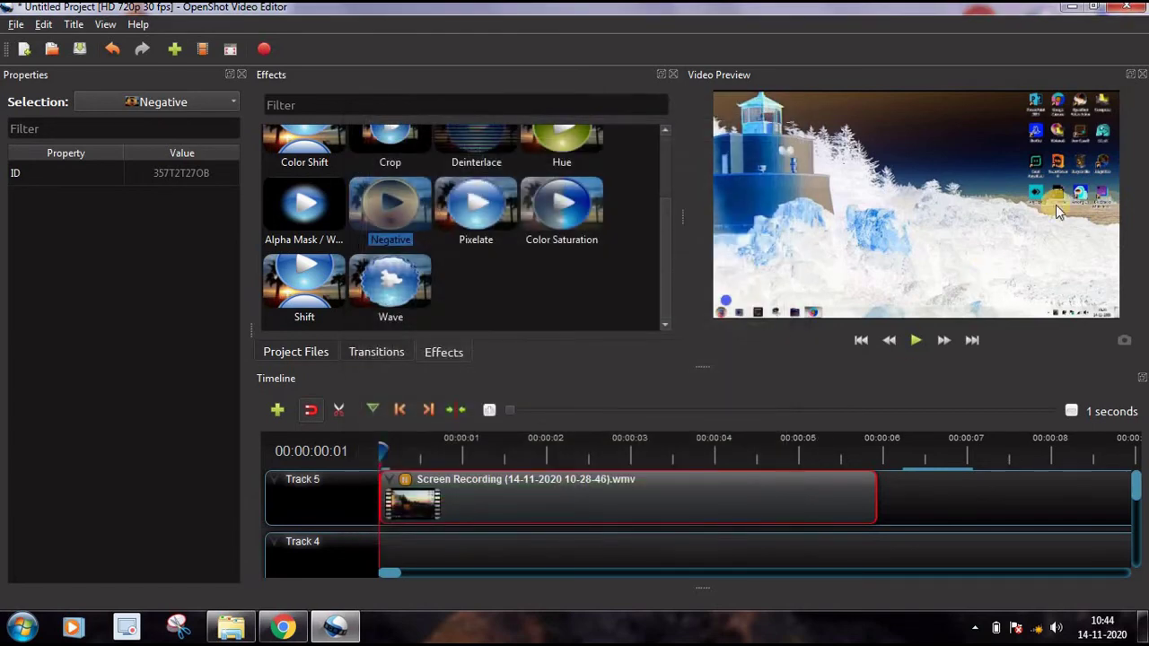
Step: Move the exported htd video nearer the other desktop icons and play it in a maximized media player, closing the player at the end
click(1076, 10)
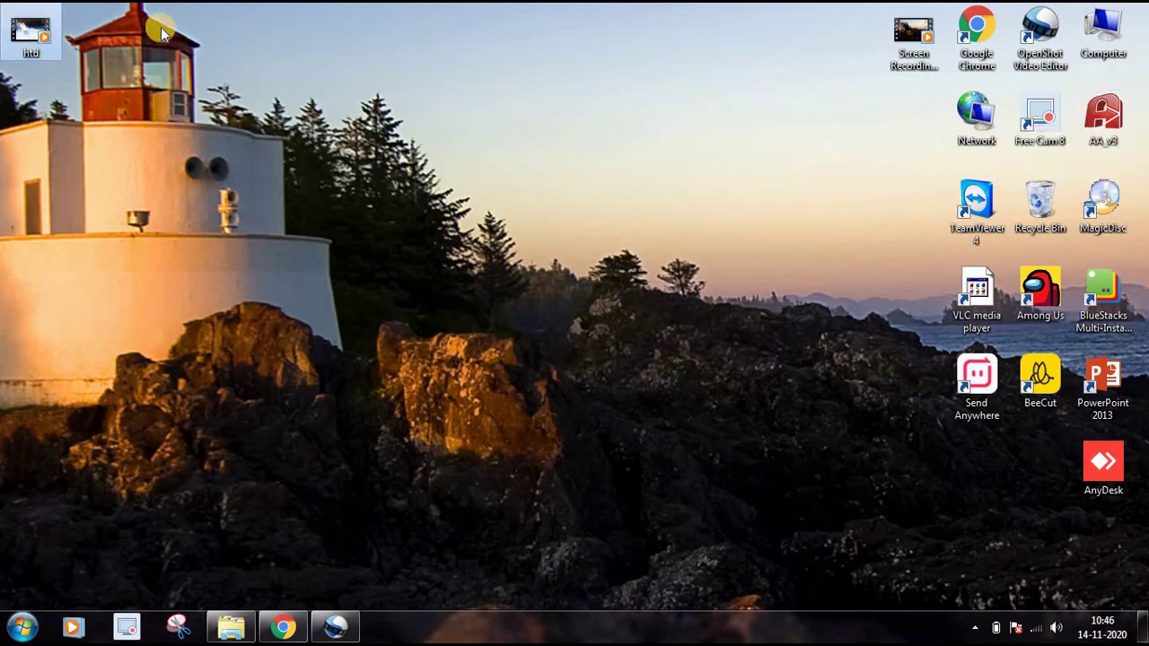
drag(30, 32, 777, 159)
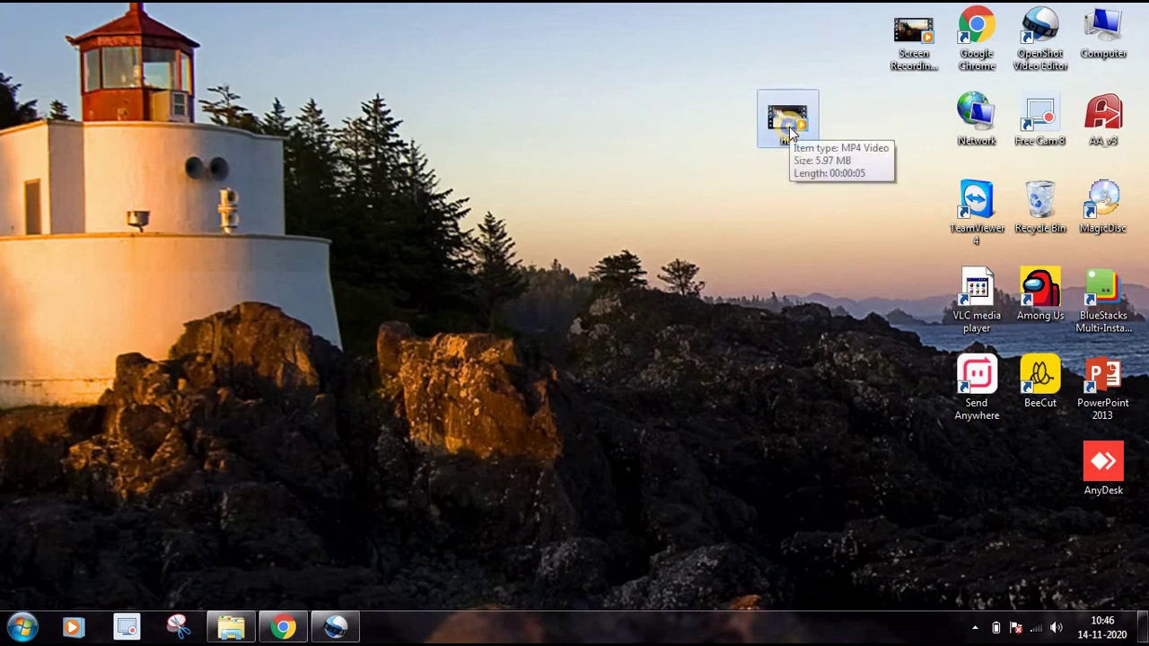
right_click(796, 135)
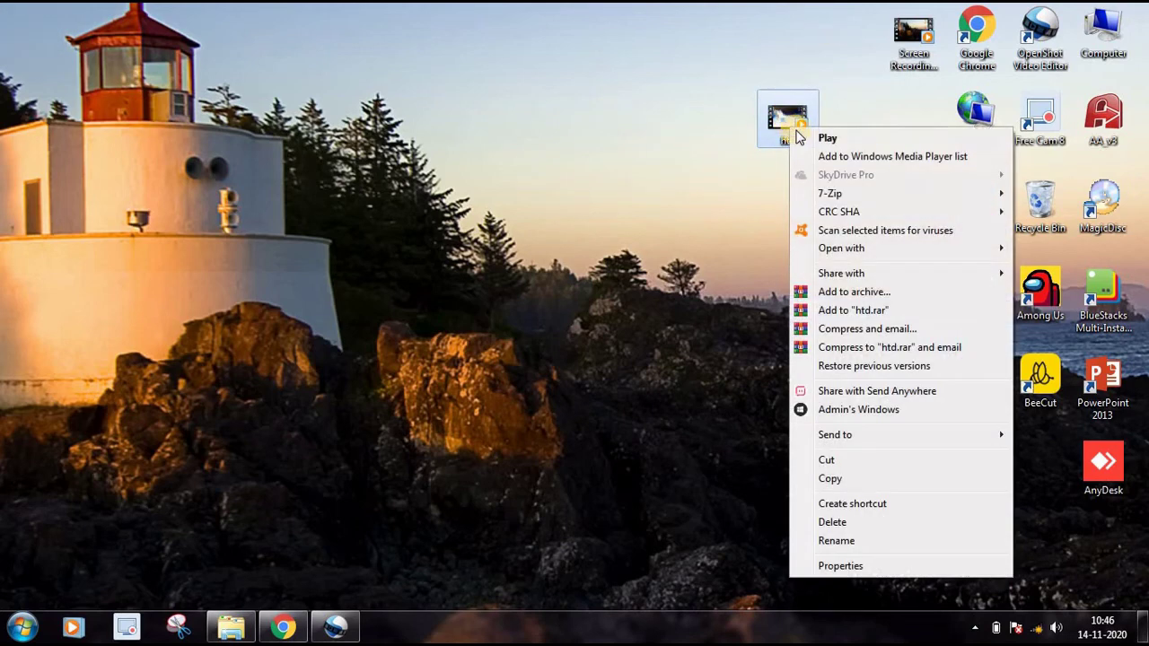
click(866, 139)
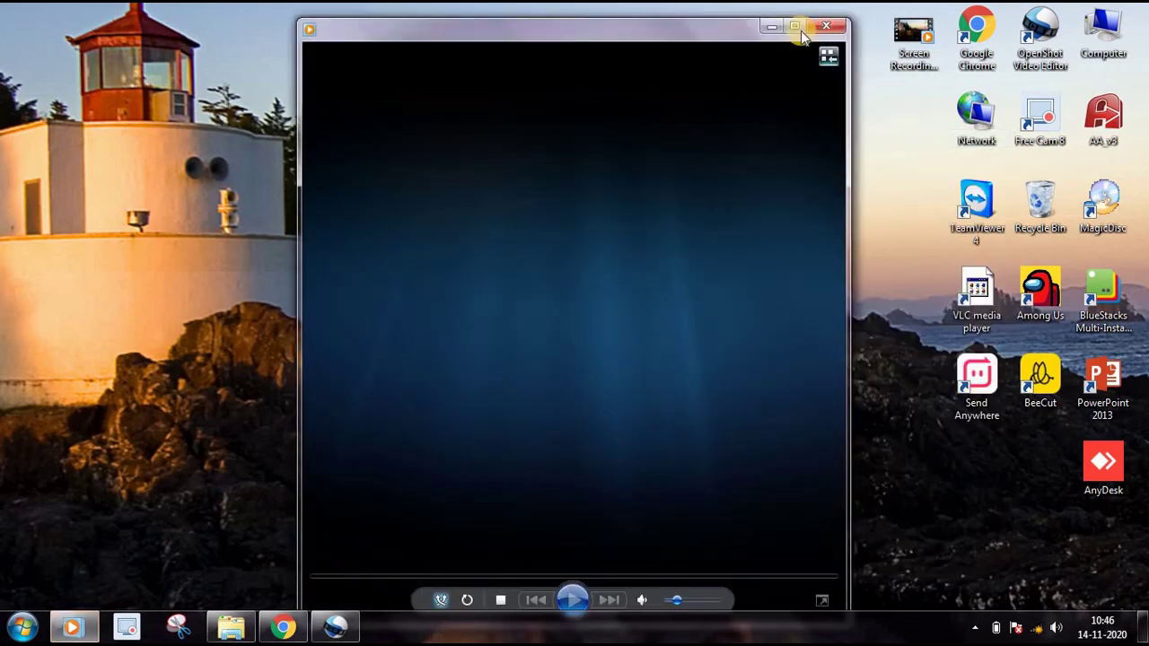
click(796, 27)
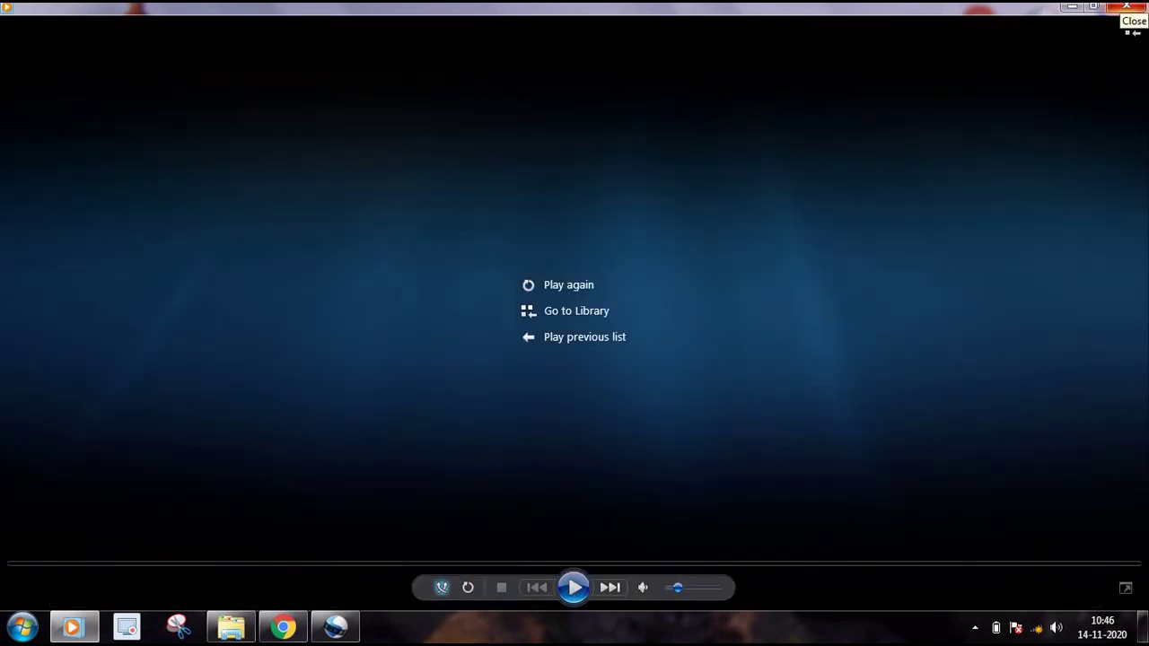
key(alt+F4)
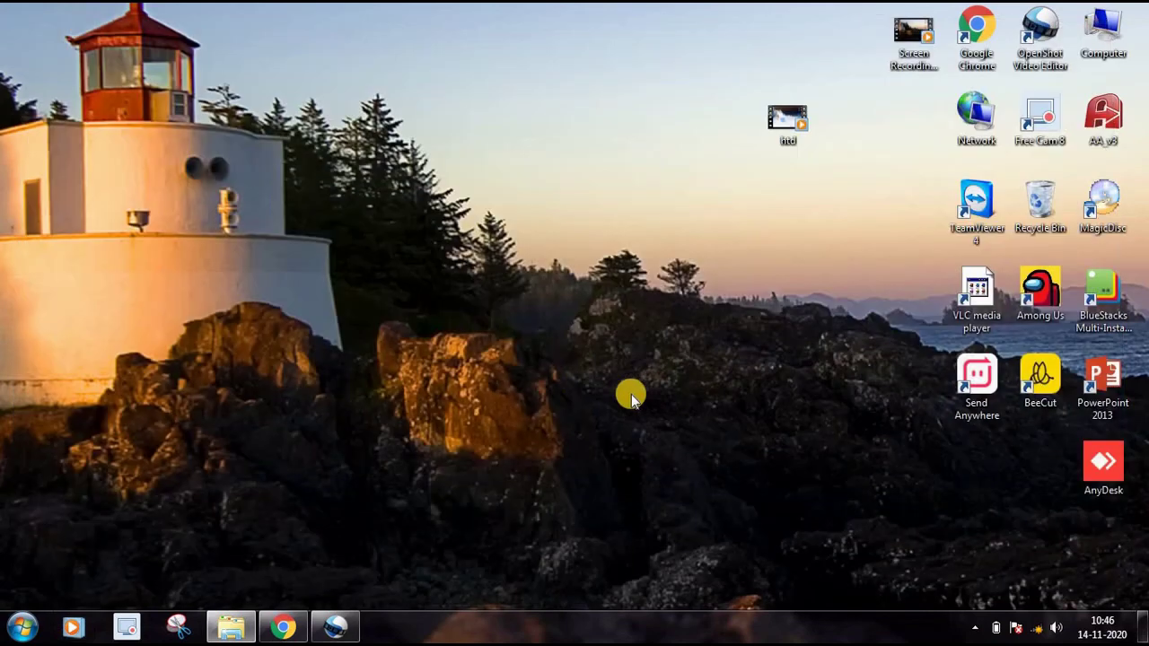
right_click(380, 227)
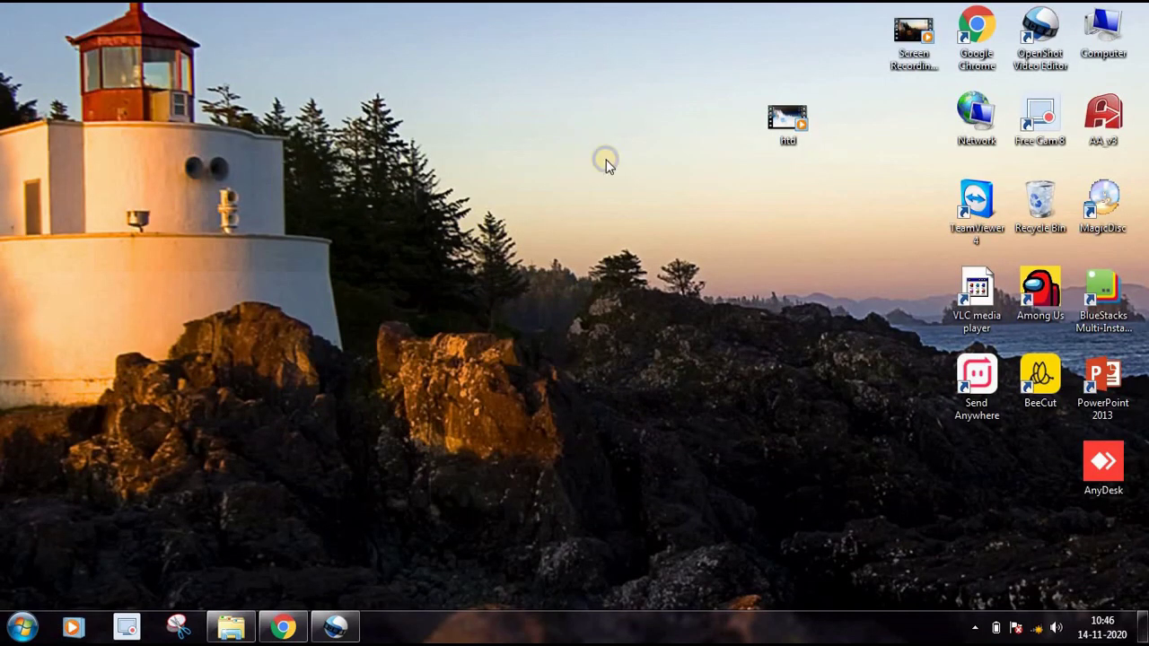
right_click(579, 149)
click(616, 197)
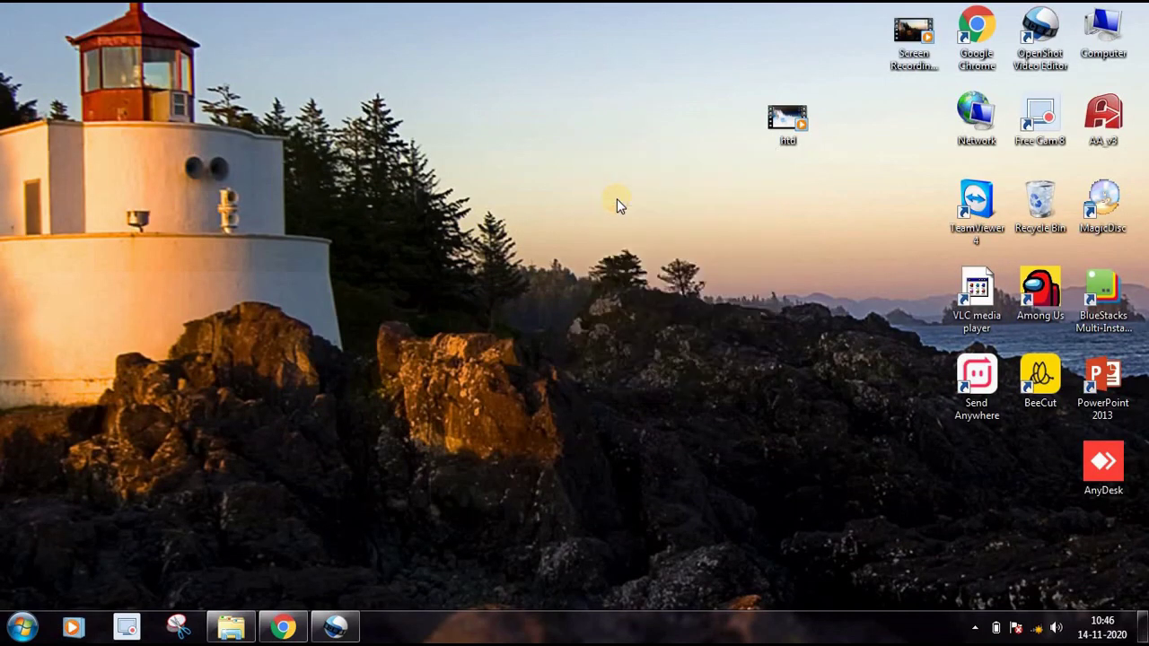